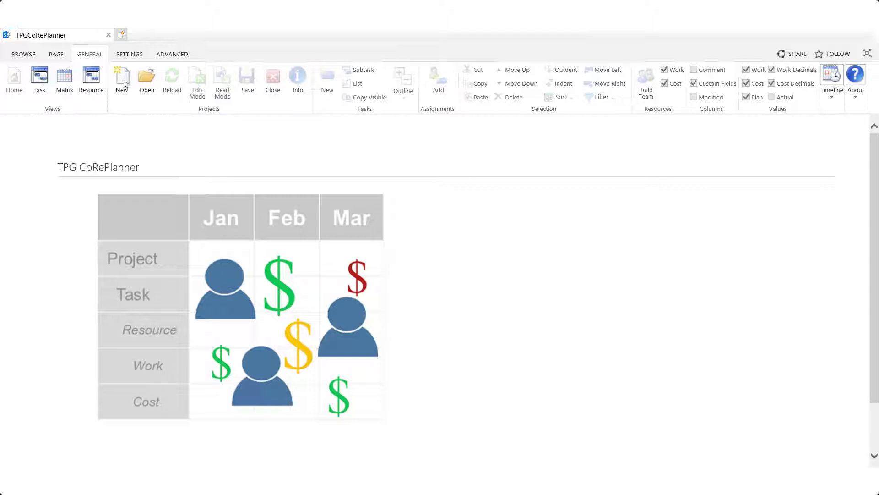
Step: Create the project 'TPG CoRePlanner Demo Video Project' with Dollar as its currency
left_click(120, 83)
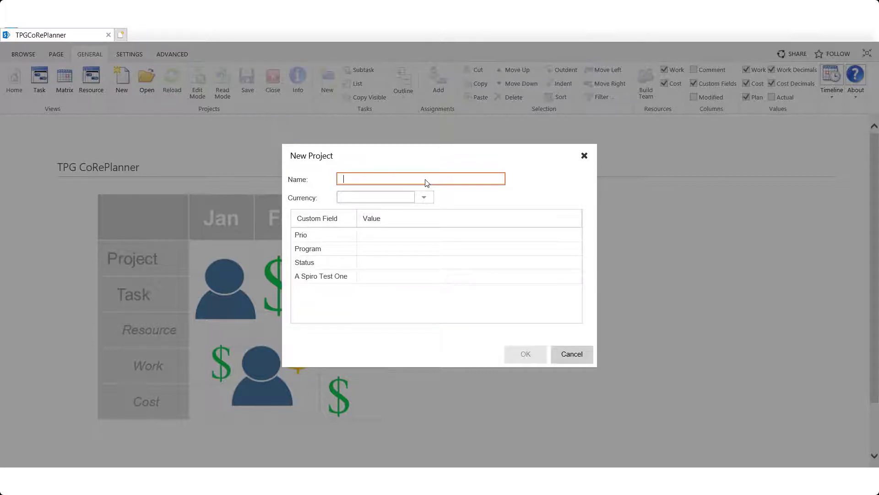
type("TPG CoRePlanner Demo Video Project")
left_click(425, 197)
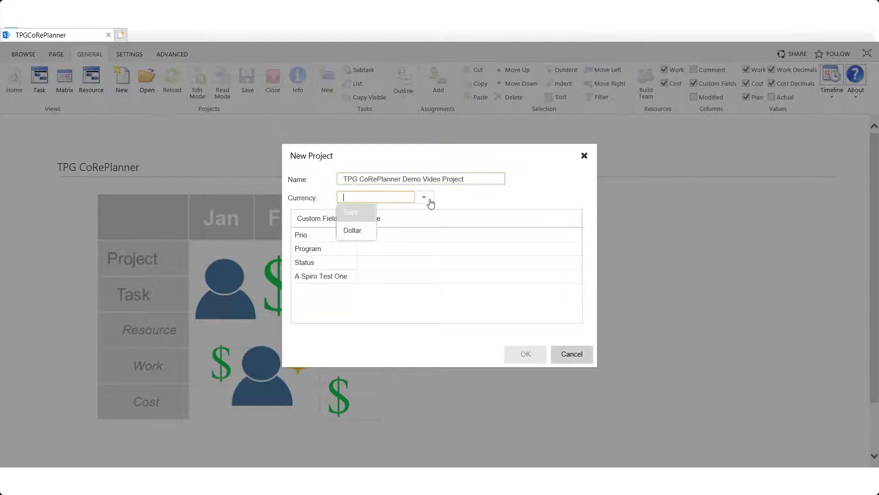
left_click(358, 230)
left_click(526, 353)
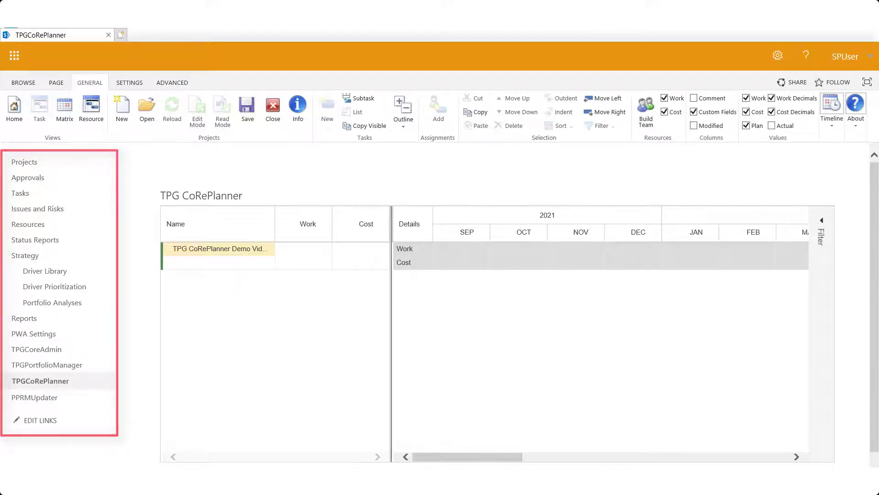
Step: Turn on Focus on Content to hide the suite bar and left navigation
left_click(868, 82)
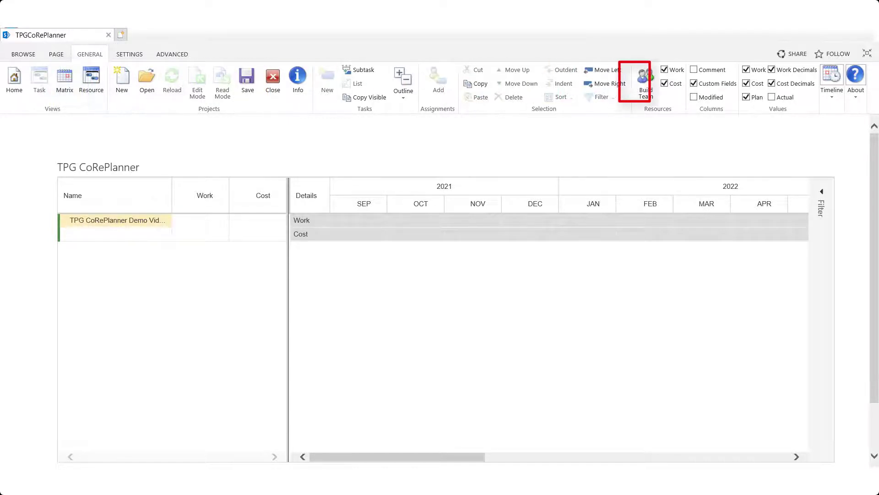
Step: Build the project team from the resource pool: four people plus Hardware
left_click(646, 85)
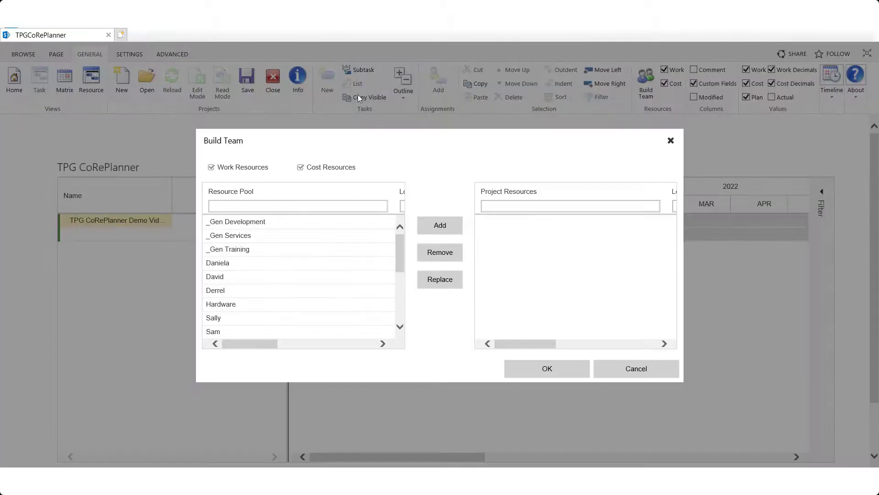
left_click(252, 263)
left_click(250, 276, "ctrl")
left_click(247, 290, "ctrl")
left_click(245, 304, "ctrl")
left_click(240, 332, "ctrl")
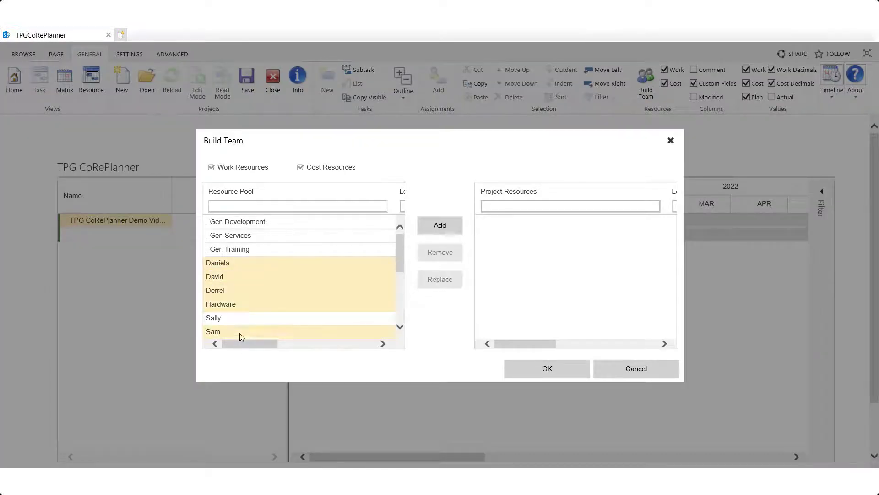
left_click(447, 229)
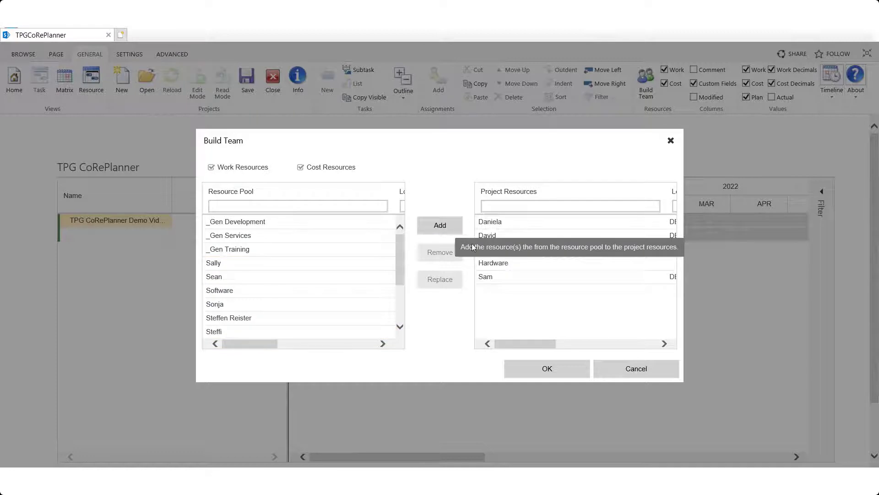
left_click(529, 375)
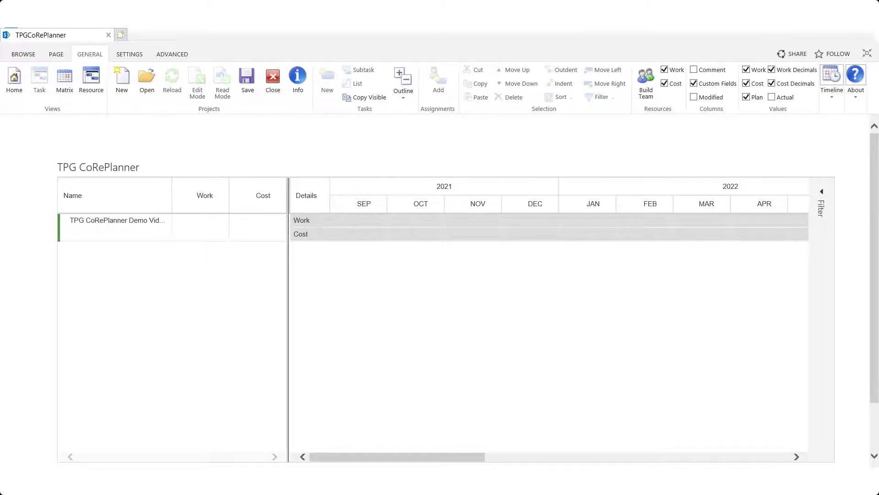
left_click(118, 220)
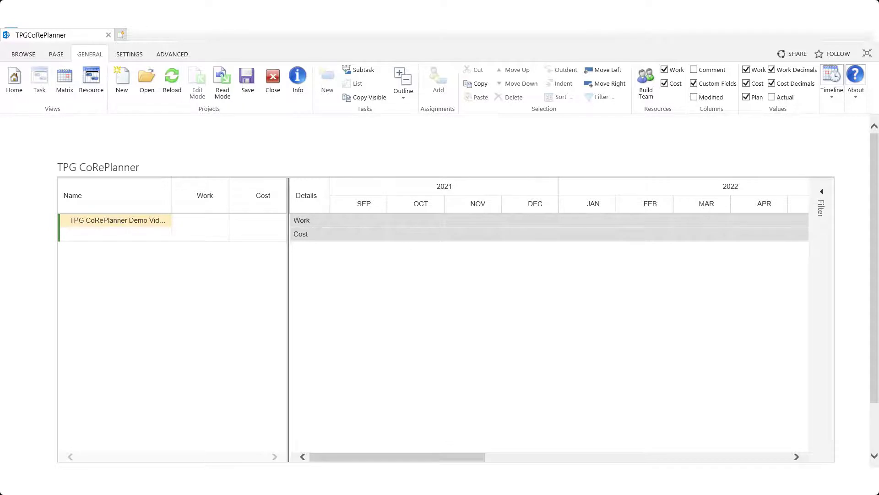
Step: Add two top-level tasks, Script and Video, under the project
left_click(131, 236)
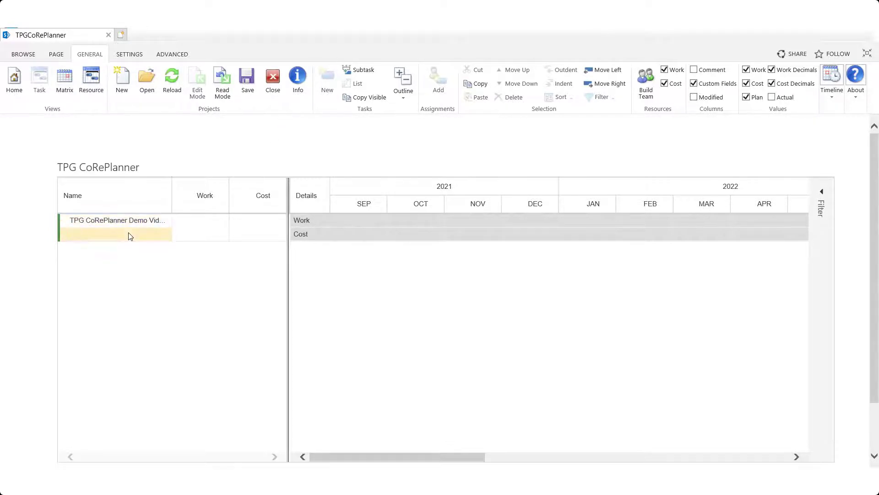
left_click(361, 72)
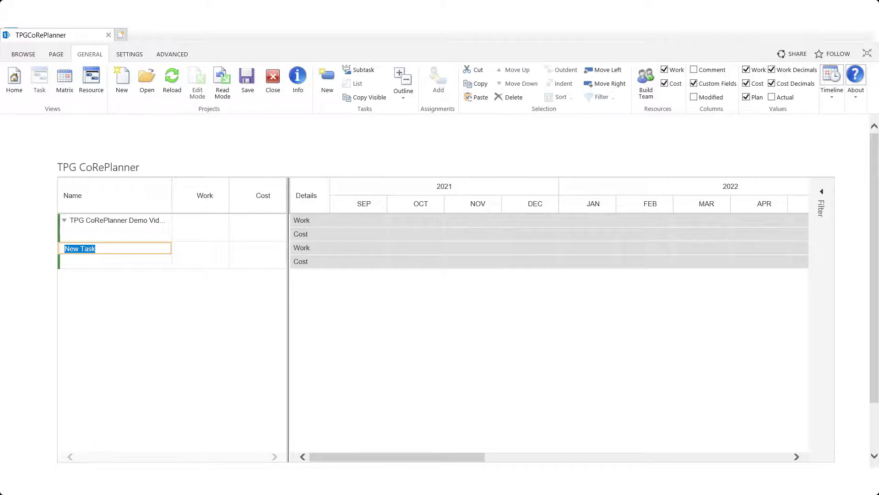
key("BackSpace")
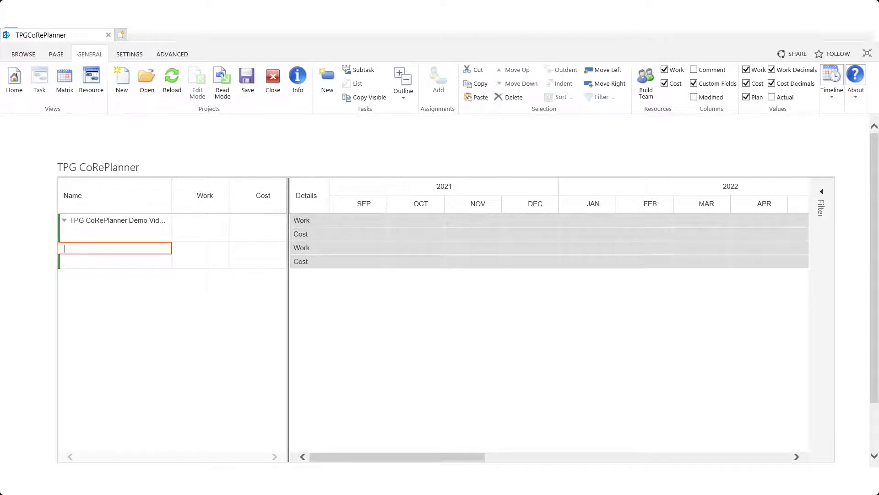
type("Script")
key("Return")
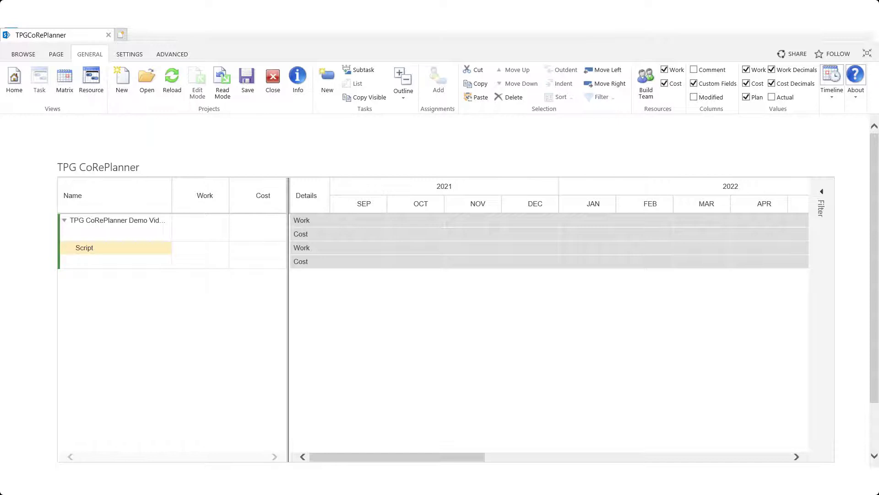
left_click(330, 80)
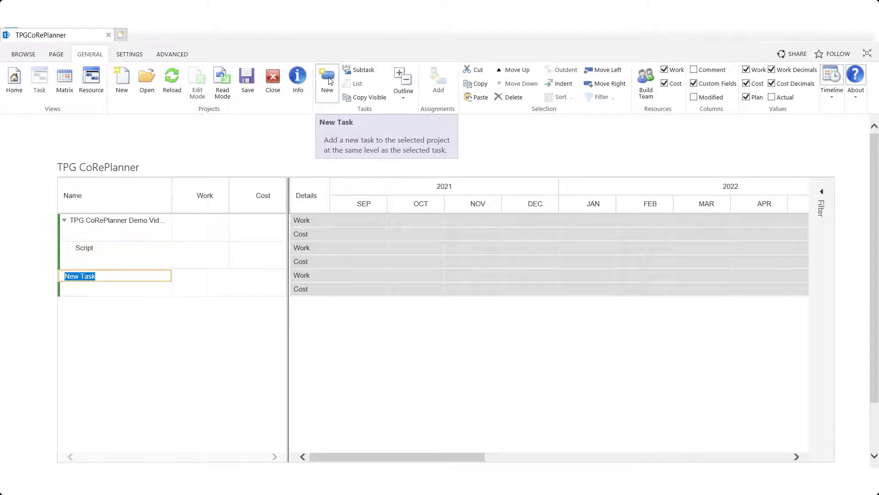
type("Video")
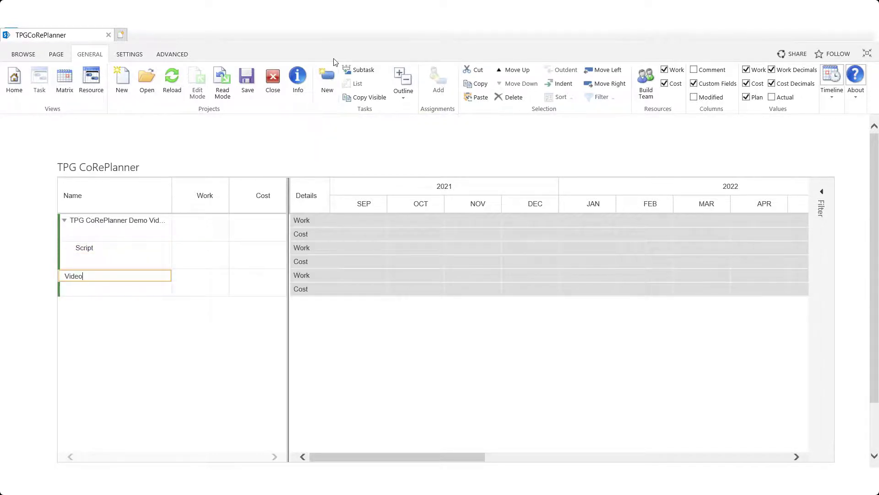
key("Return")
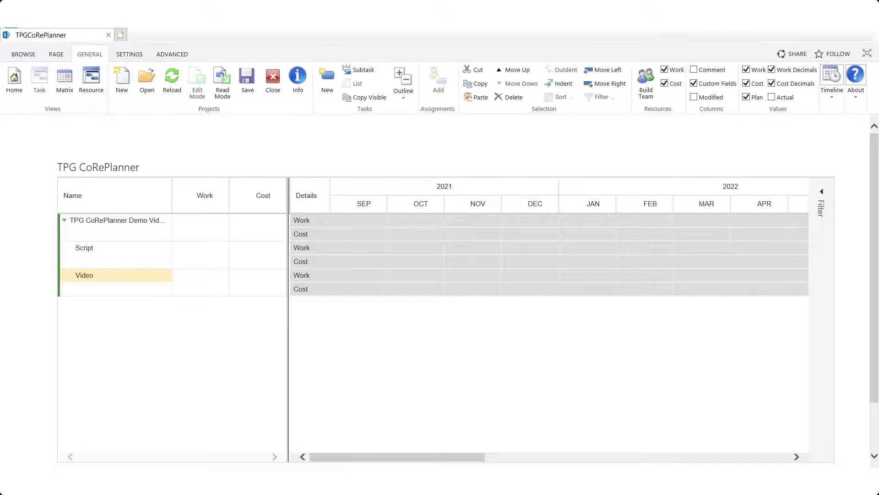
Step: Add Write Script and Review and Approve Script as subtasks of Script
left_click(97, 252)
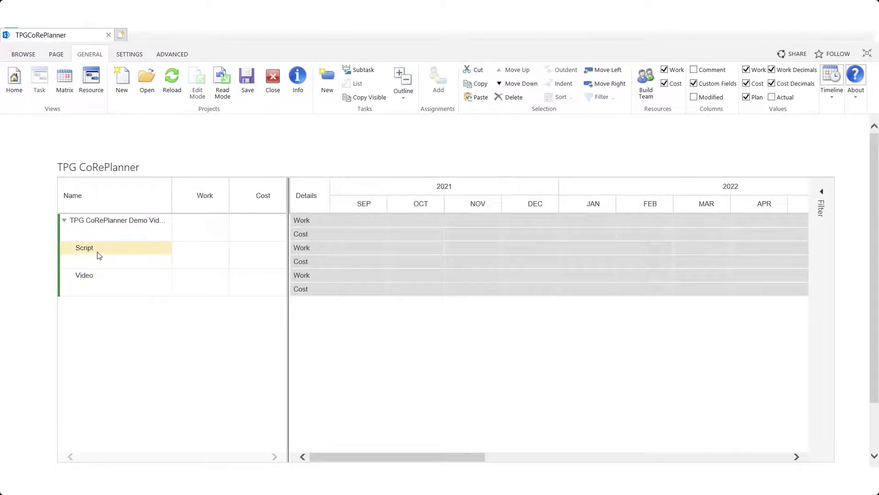
left_click(367, 71)
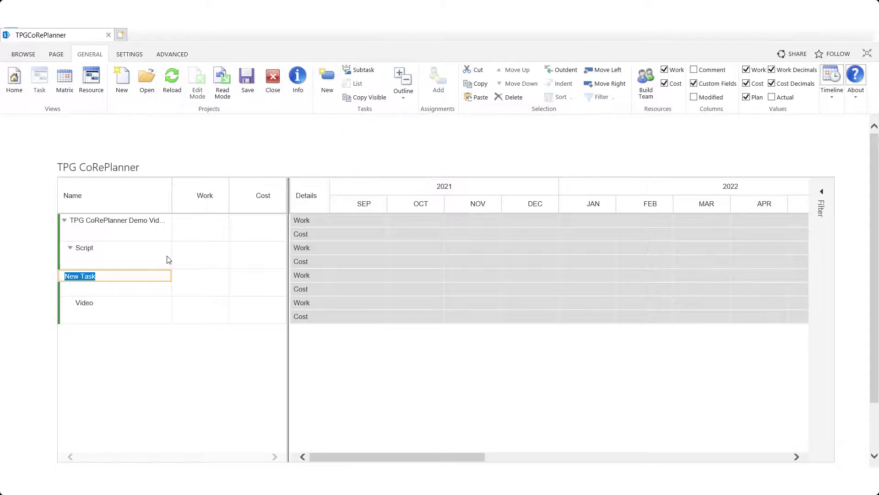
type("Write Script")
key("Return")
left_click(326, 82)
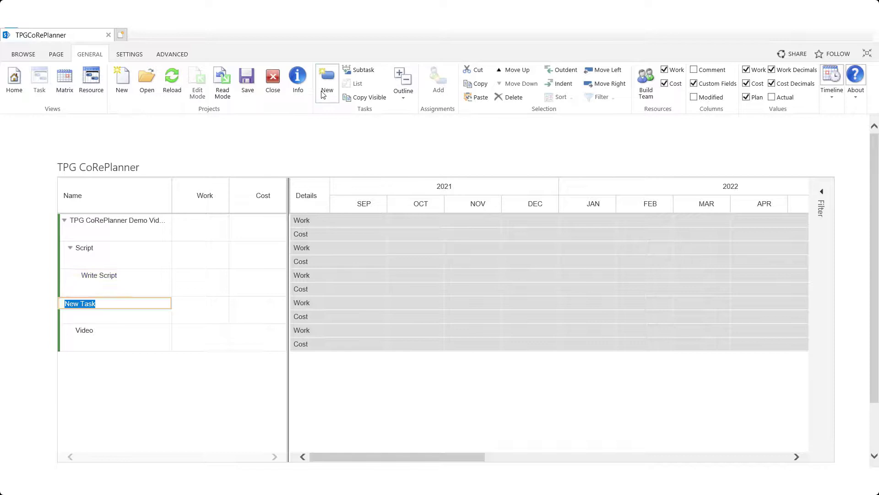
type("Review and Approve Script")
Step: Add Record Audio, Capture Screen and Publish Video as subtasks of Video
left_click(101, 337)
left_click(360, 70)
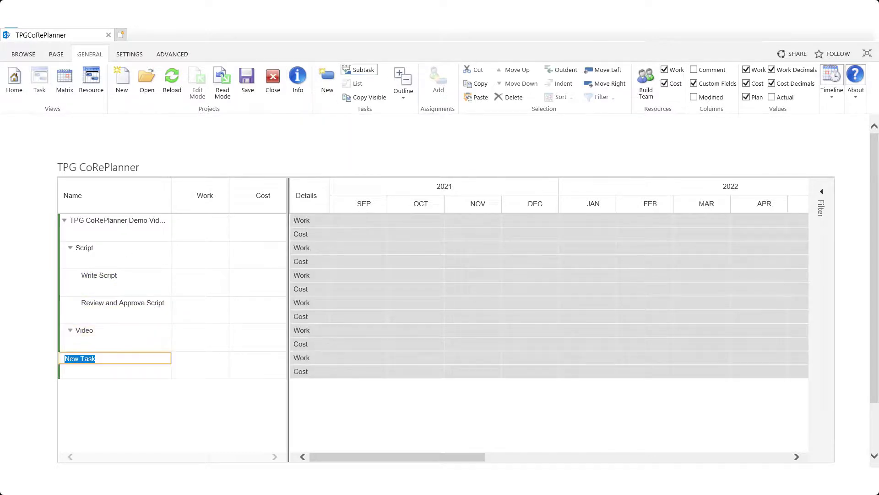
type("Record Audio")
left_click(327, 82)
type("Capture Screen")
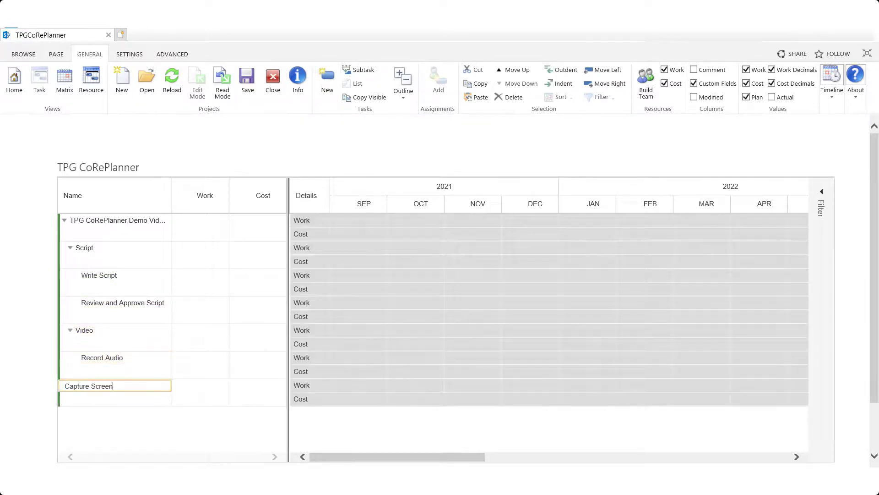
key("Return")
left_click(138, 331)
left_click(327, 82)
type("Publish Video")
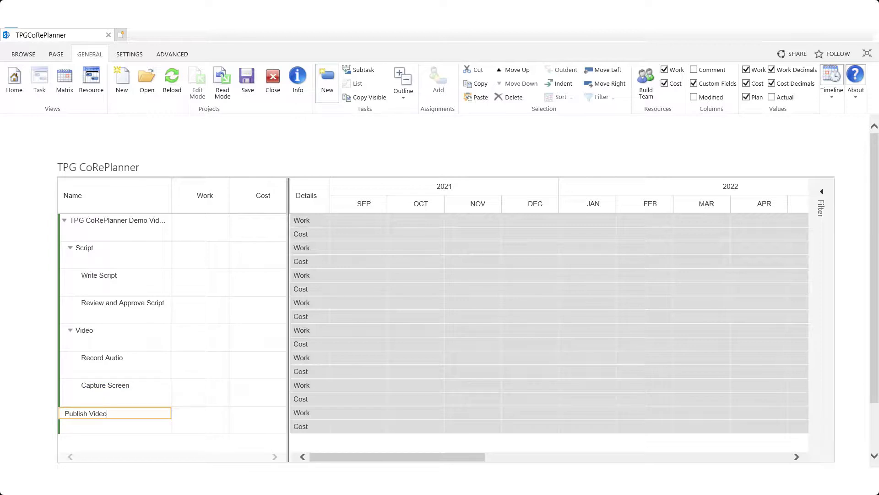
key("Return")
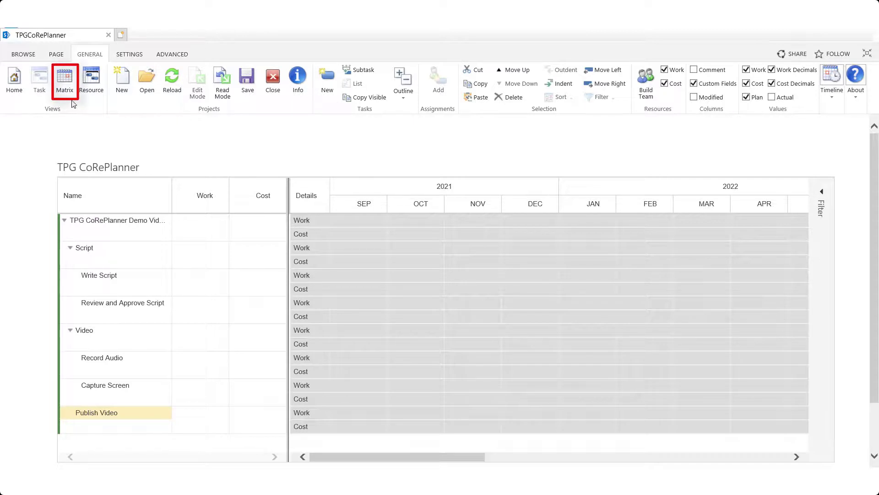
Step: In the Matrix view, give each Script subtask and Record Audio one person, and Capture Screen Hardware
left_click(65, 82)
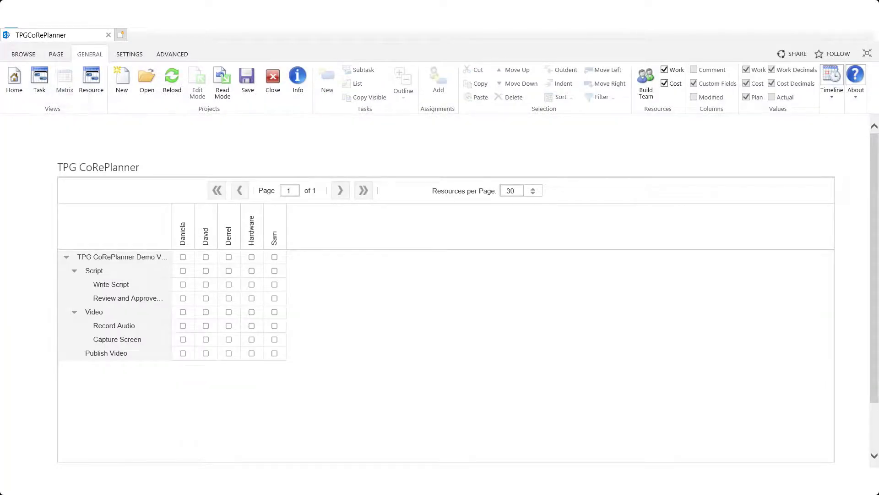
left_click(183, 284)
left_click(206, 299)
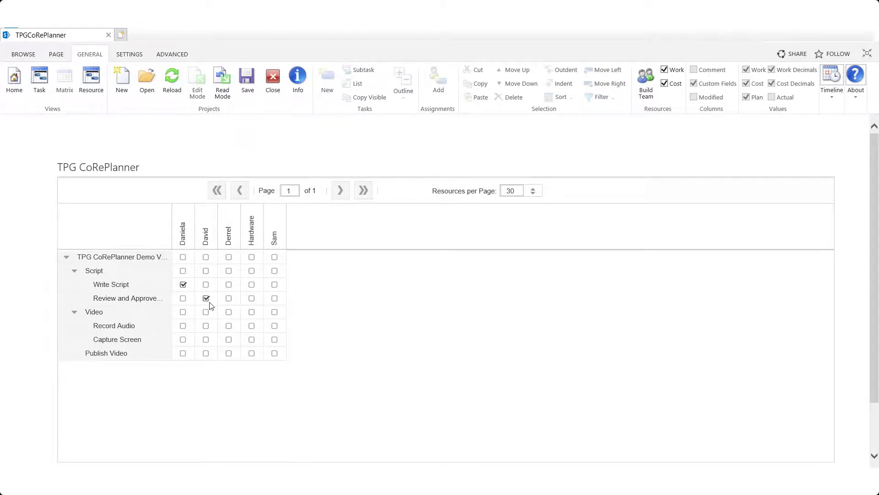
left_click(229, 326)
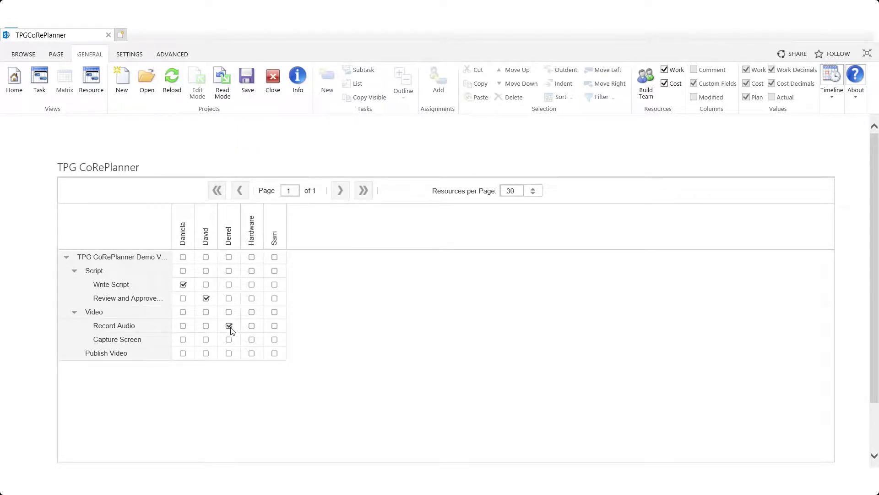
left_click(251, 339)
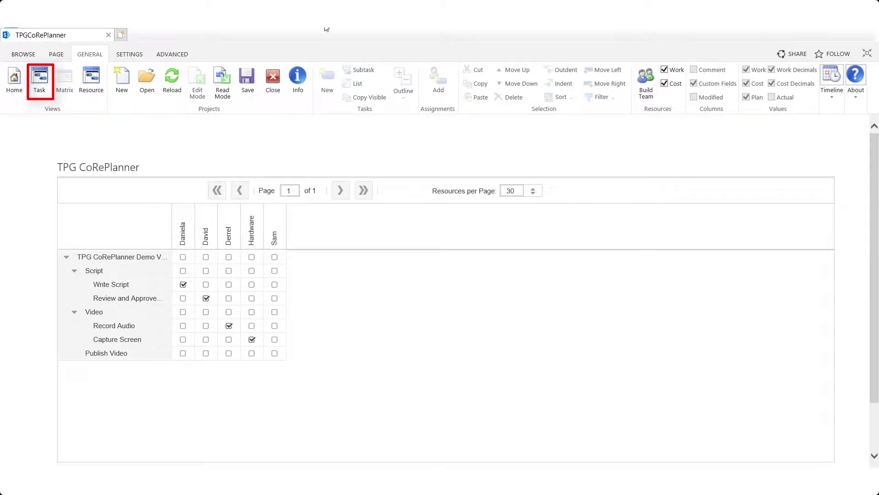
Step: Return to the Task view and check the Timeline range options
left_click(49, 79)
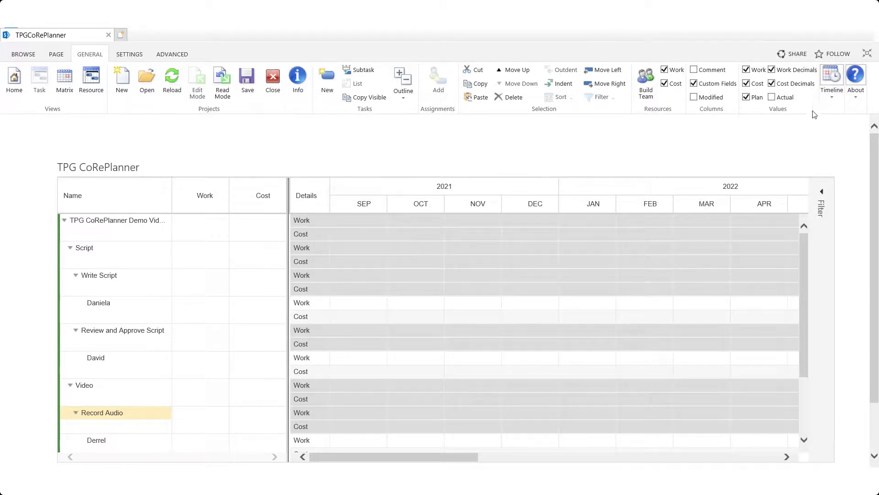
left_click(833, 97)
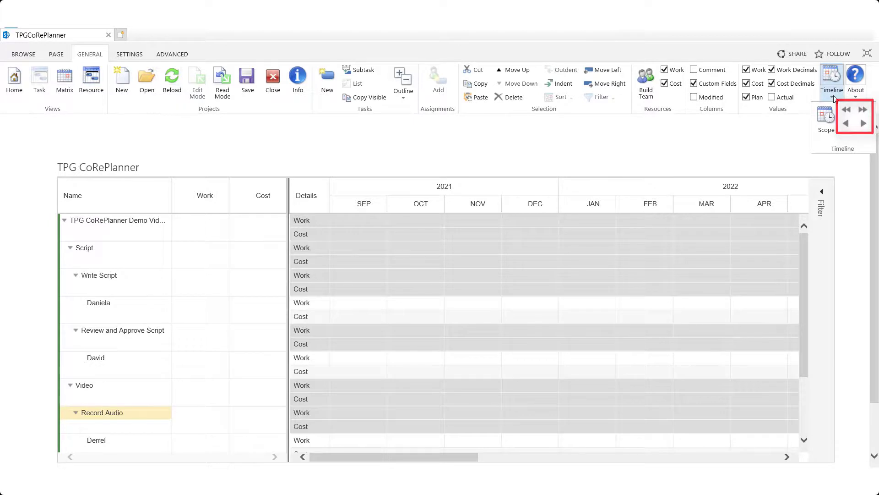
left_click(834, 98)
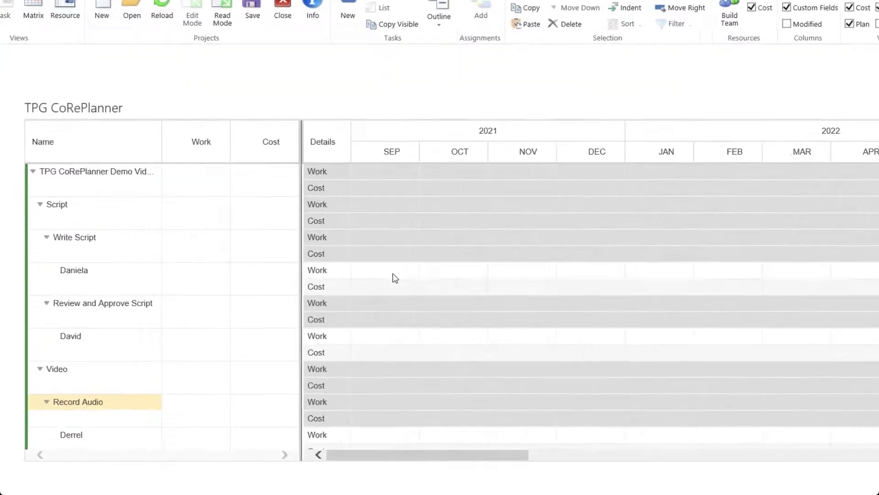
Step: Plan 150,00 work per month on Write Script from September through February
left_click(364, 305)
type("1")
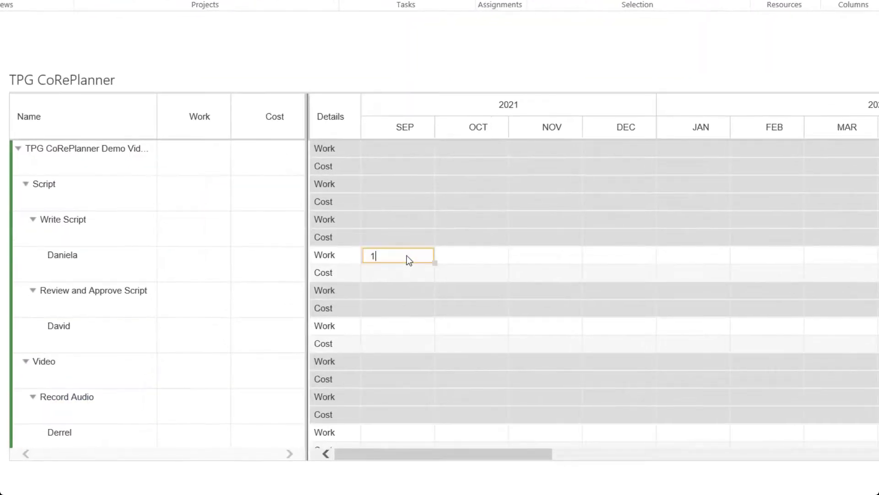
type("50")
key("Tab")
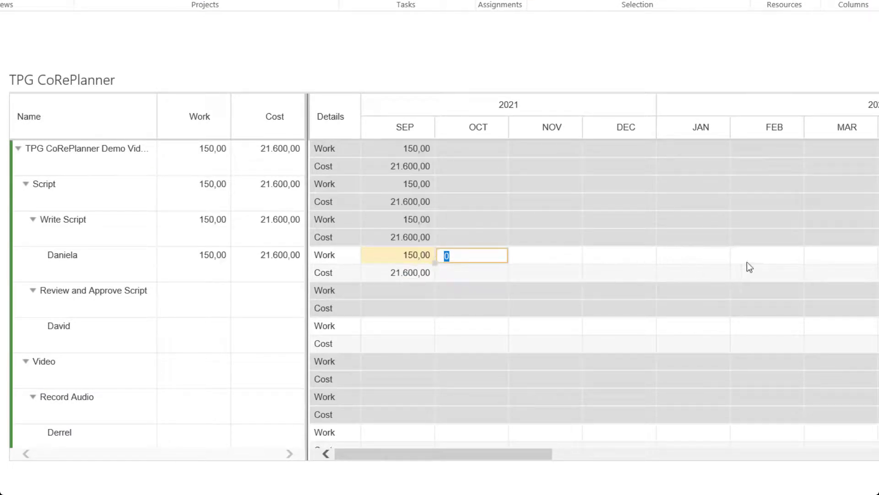
left_click_drag(747, 262, 753, 262)
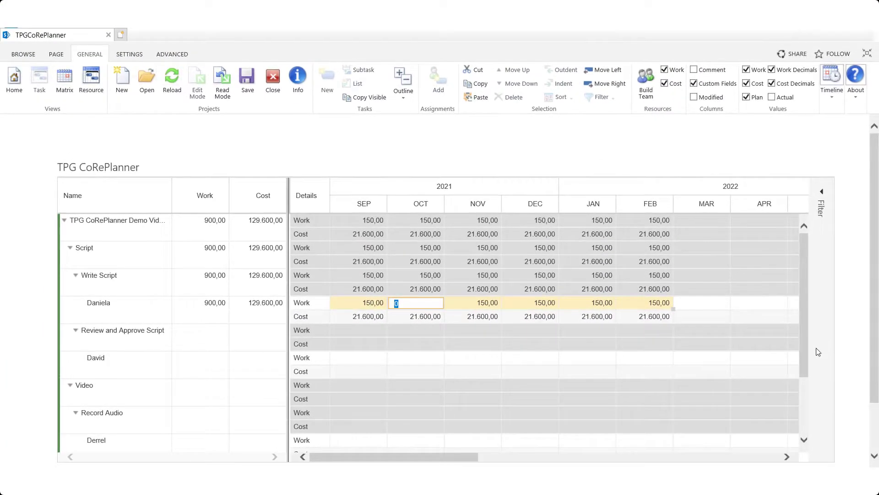
Step: Enter Capture Screen hardware costs of 25.000,00 in September and 5.000,00 in October
left_click_drag(804, 367, 804, 432)
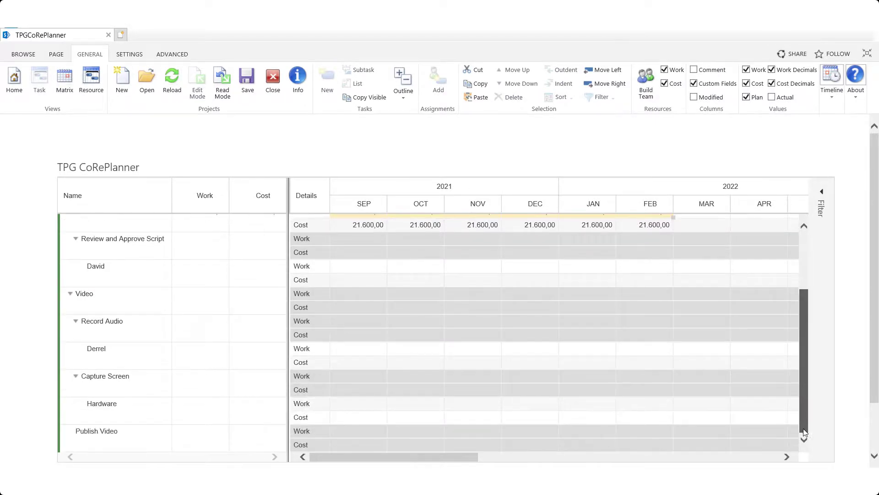
left_click(353, 417)
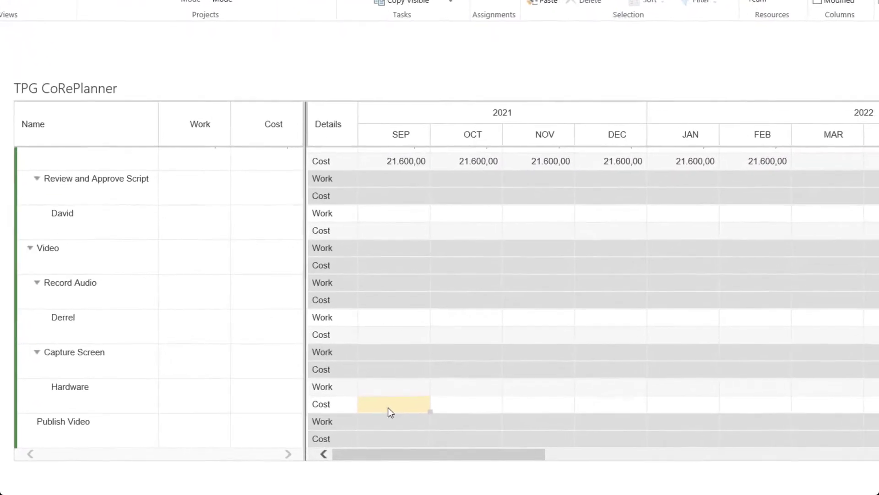
type("25000")
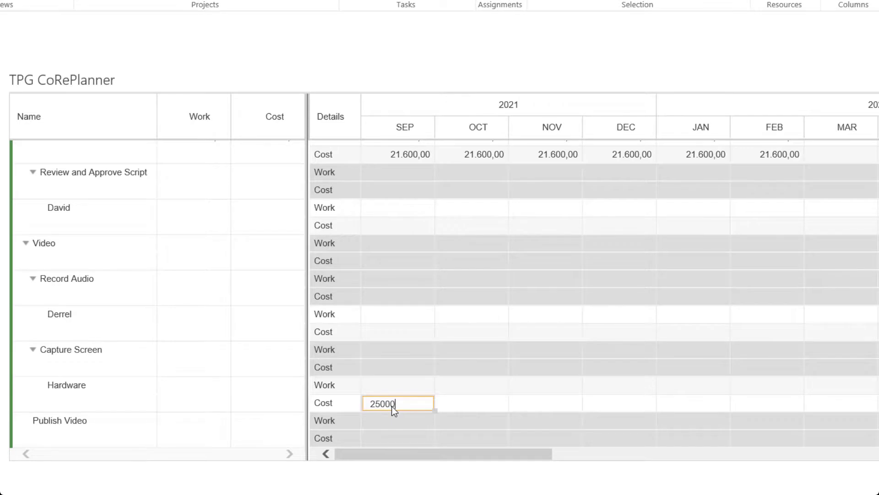
left_click(442, 411)
type("5.00")
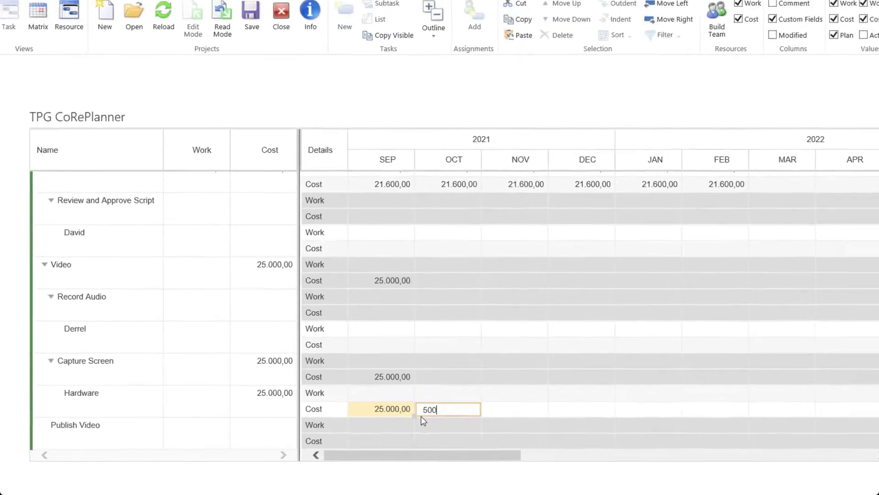
type("0")
key("Return")
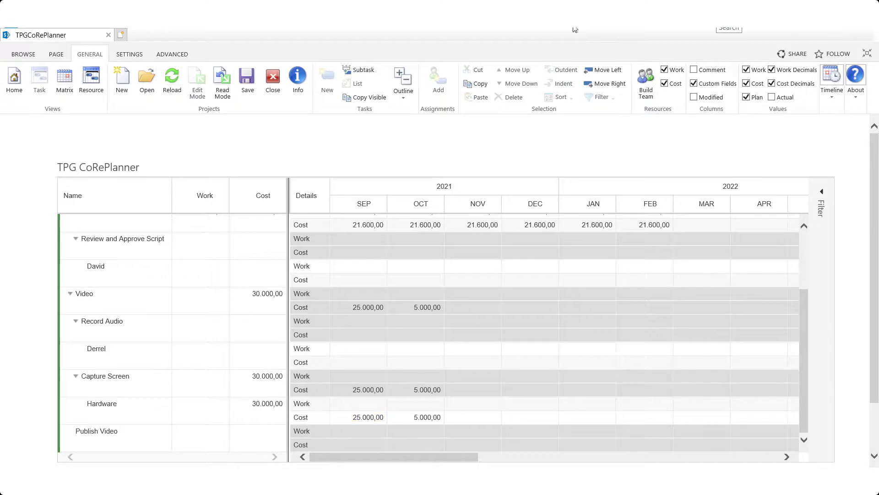
left_click(463, 456)
left_click(553, 458)
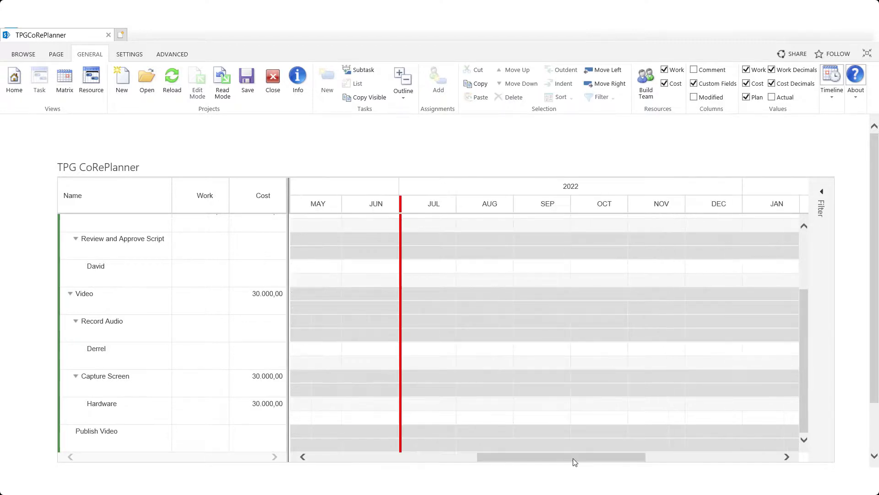
left_click_drag(575, 462, 353, 447)
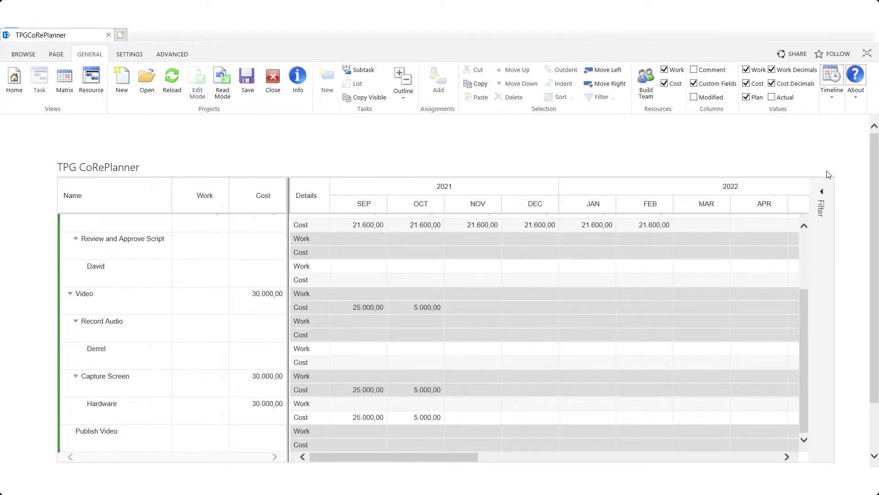
left_click(803, 254)
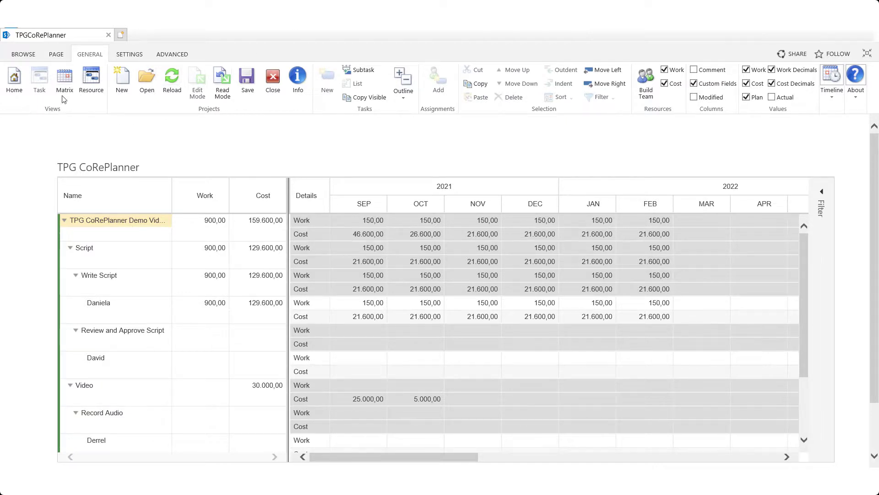
Step: Switch to the Resource view and exit focus mode to show the site navigation
left_click(90, 82)
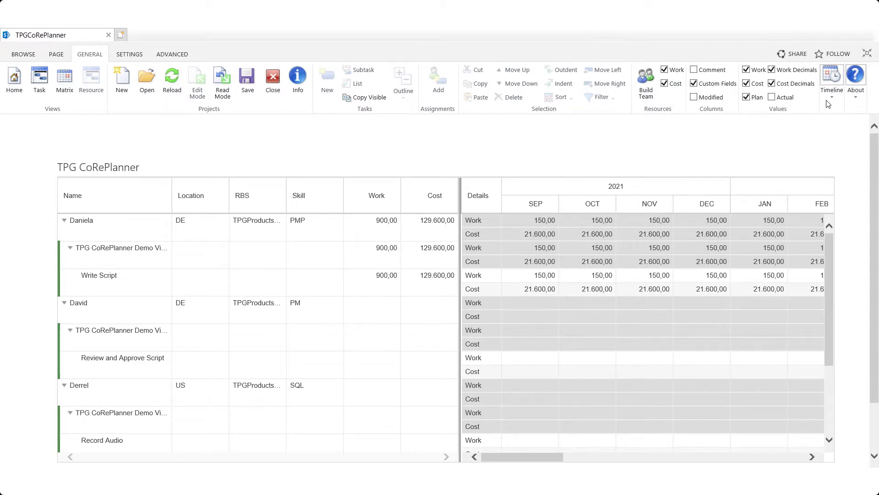
left_click(867, 56)
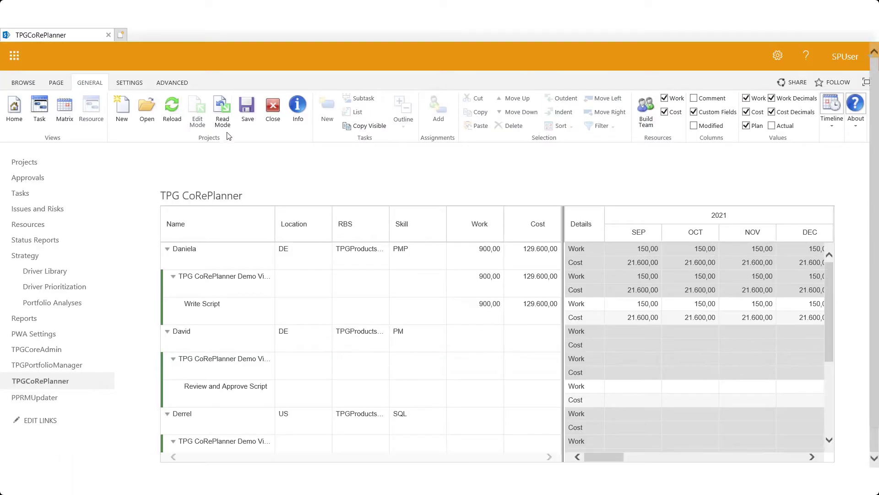